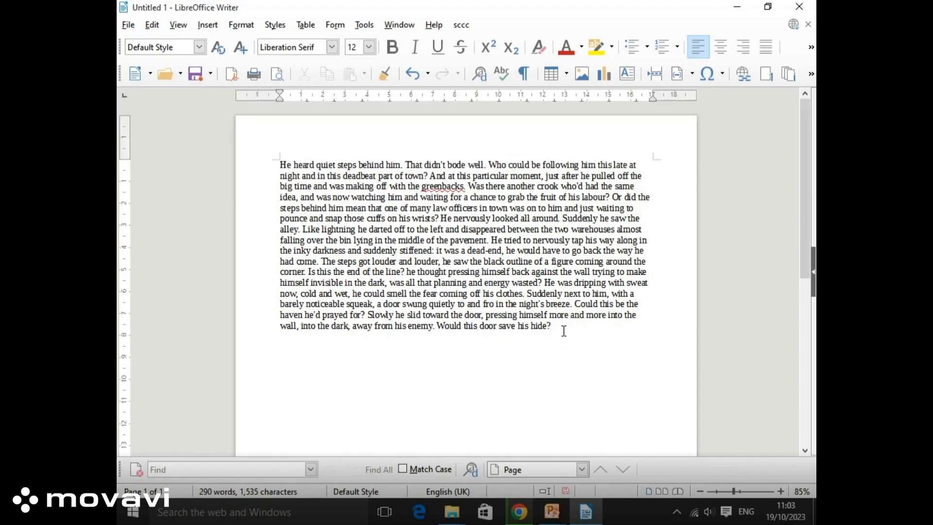
Paste copies of the whole story after 'hide?' so it grows to 1,735 words over two pages
{"action": "key", "text": "ctrl+a"}
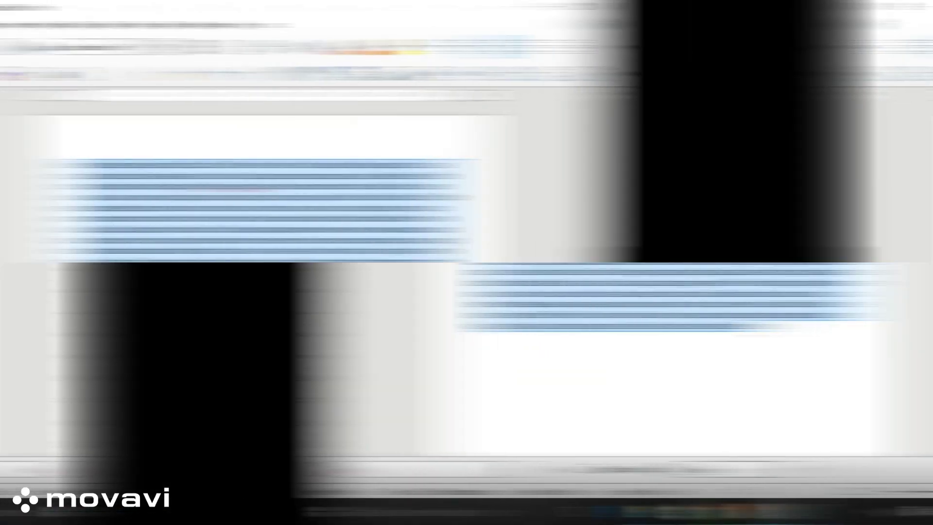
{"action": "left_click", "coordinate": [558, 328]}
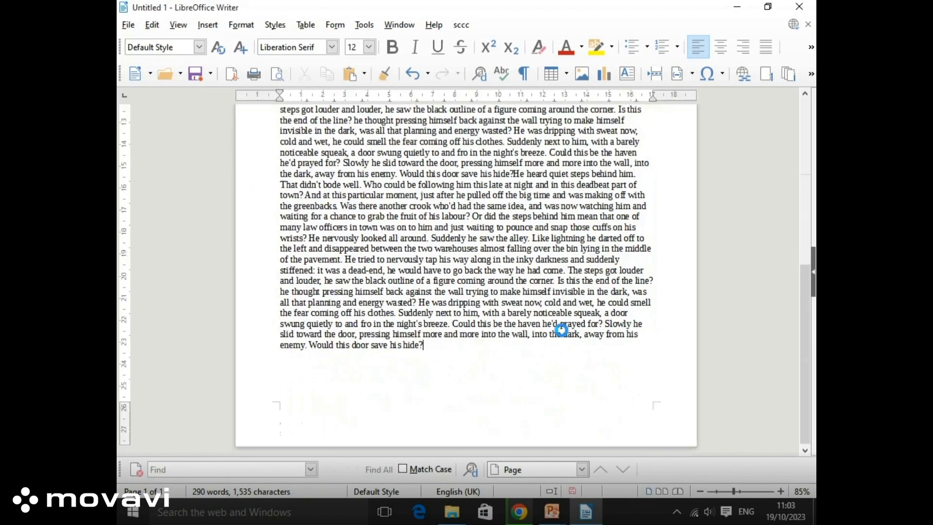
{"action": "key", "text": "ctrl+v"}
{"action": "key", "text": "ctrl+v"}
{"action": "key", "text": "ctrl+v"}
{"action": "key", "text": "ctrl+v"}
{"action": "scroll", "coordinate": [532, 170], "scroll_direction": "up", "scroll_amount": 5}
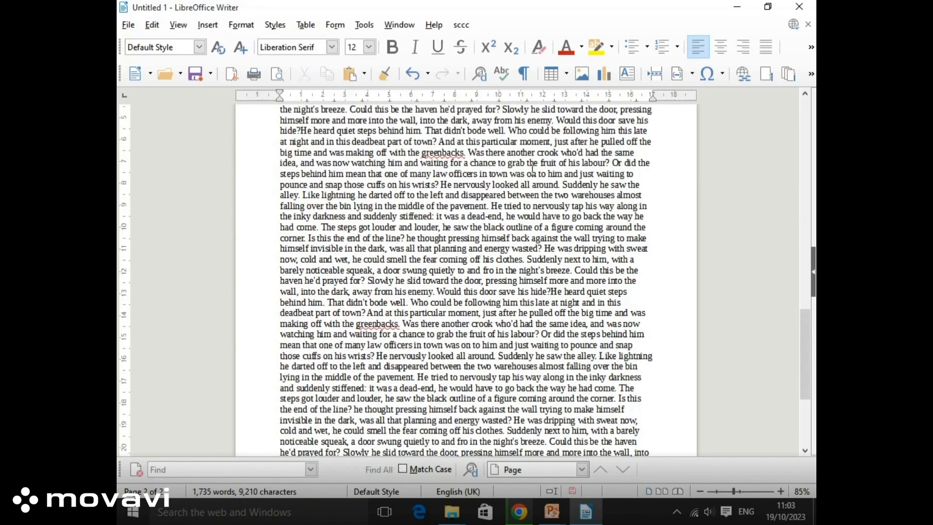
{"action": "scroll", "coordinate": [533, 169], "scroll_direction": "up", "scroll_amount": 12}
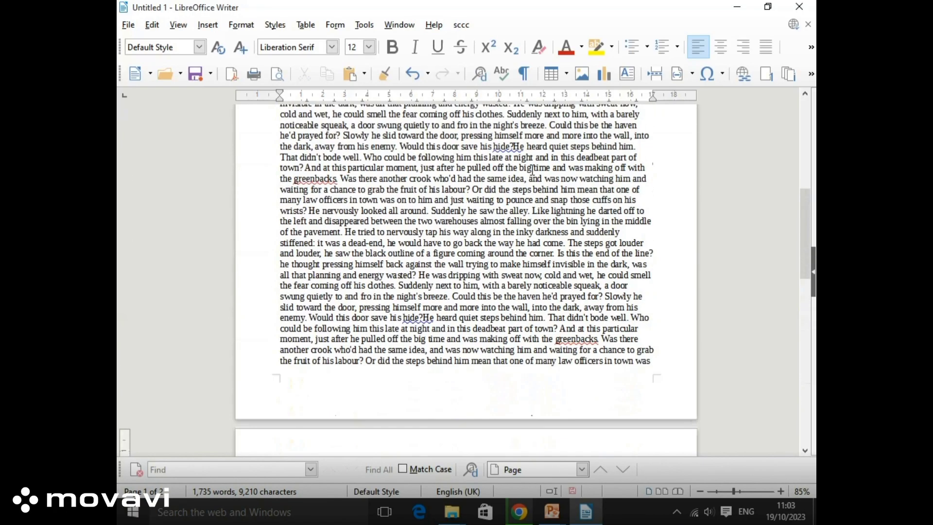
{"action": "scroll", "coordinate": [533, 169], "scroll_direction": "up", "scroll_amount": 5}
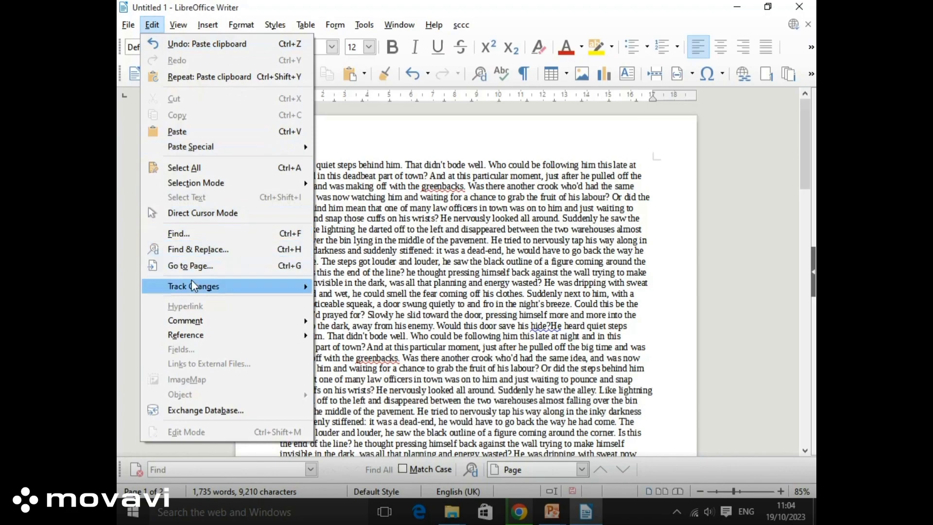
Switch on Record under Edit > Track Changes so edits to the story are tracked
{"action": "mouse_move", "coordinate": [194, 291]}
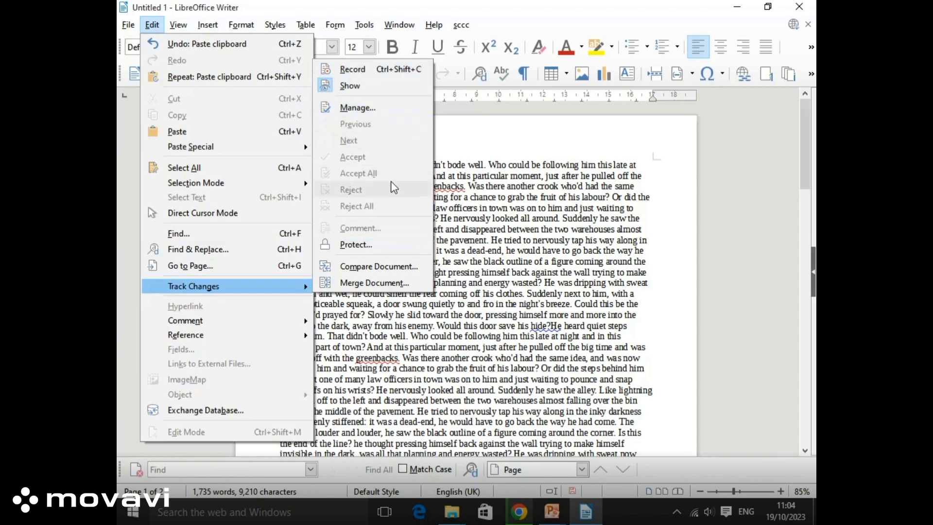
{"action": "left_click", "coordinate": [329, 90]}
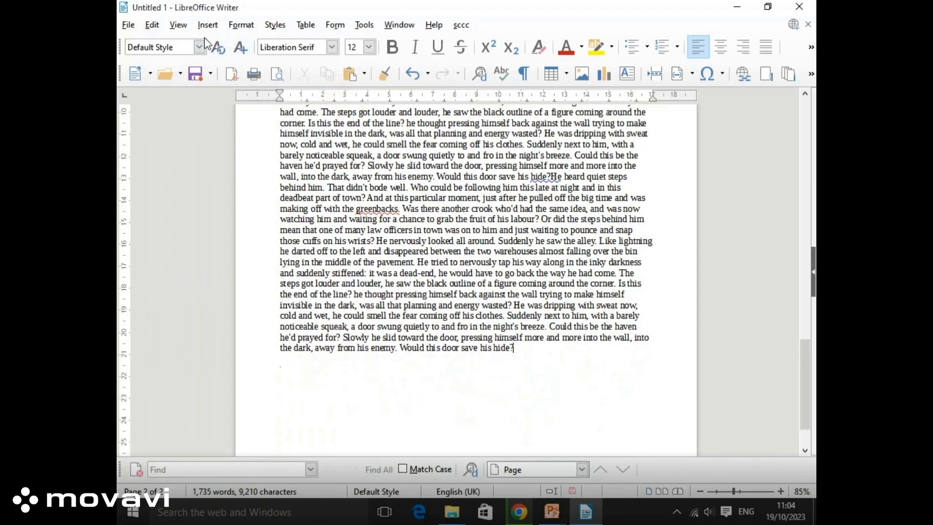
{"action": "left_click", "coordinate": [177, 30]}
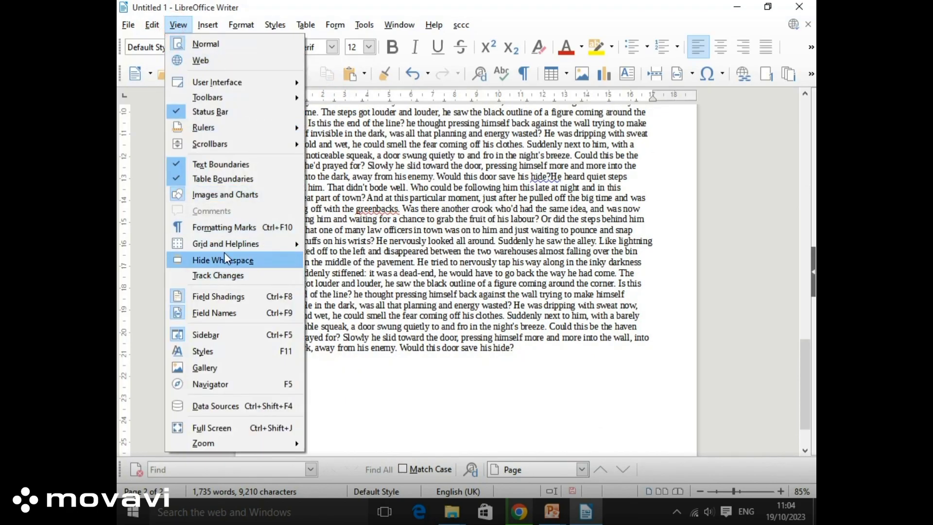
{"action": "left_click", "coordinate": [152, 25]}
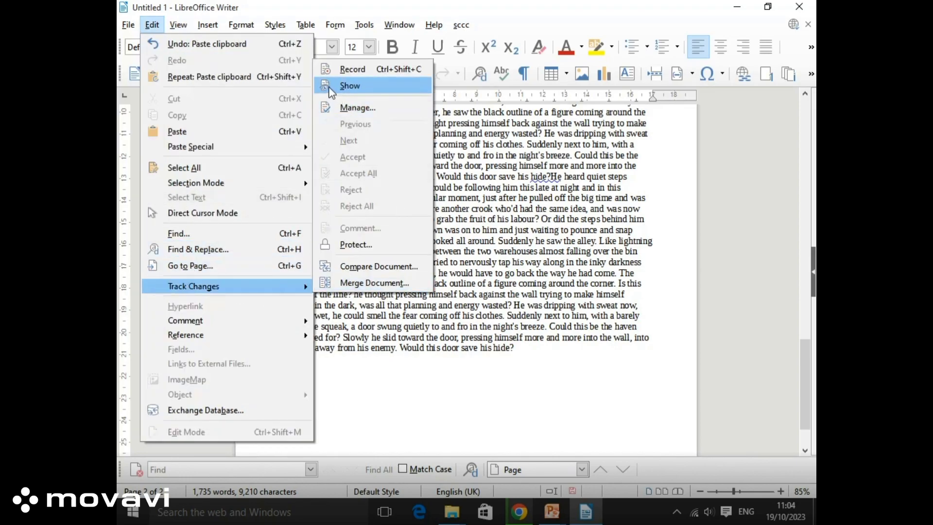
{"action": "left_click", "coordinate": [369, 69]}
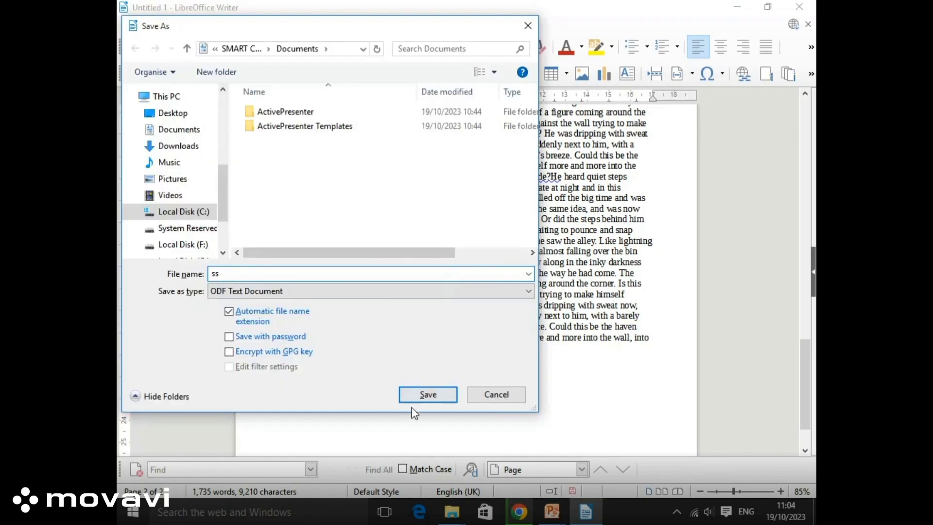
Save the document as ss.odt in ODF Text Document format
{"action": "left_click", "coordinate": [425, 389]}
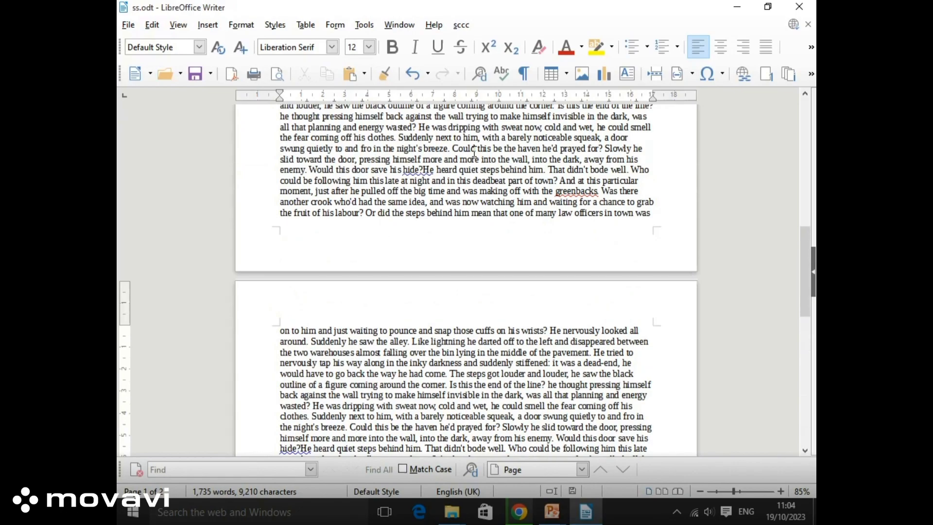
{"action": "scroll", "coordinate": [422, 155], "scroll_direction": "up", "scroll_amount": 12}
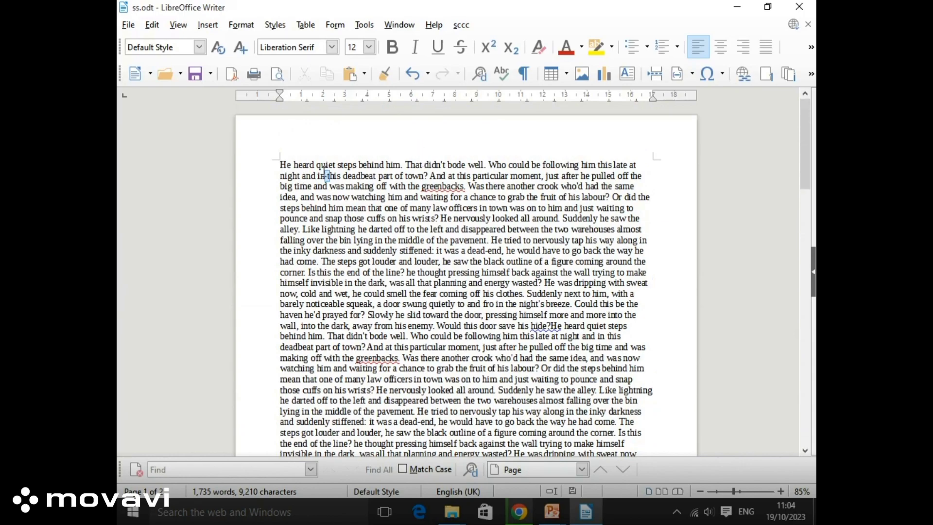
{"action": "left_click_drag", "start_coordinate": [326, 176], "coordinate": [418, 305]}
{"action": "key", "text": "Delete"}
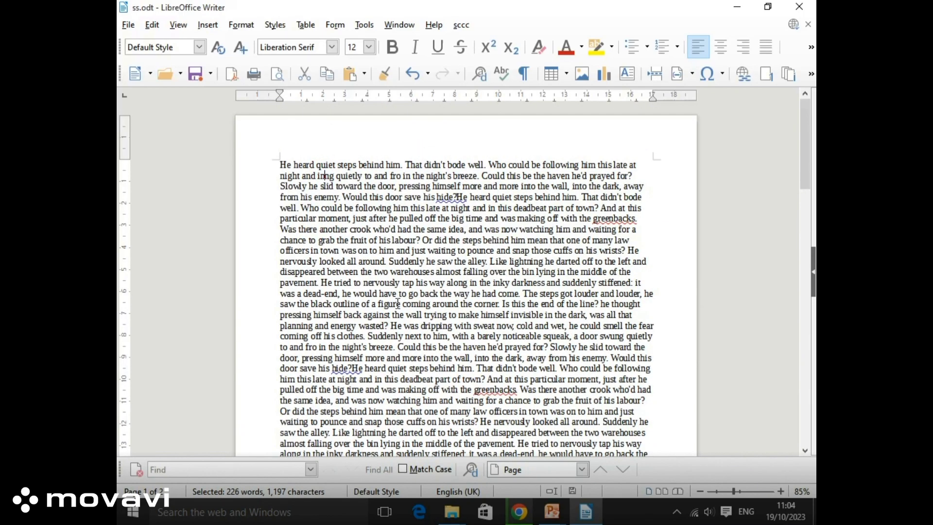
{"action": "left_click", "coordinate": [406, 315]}
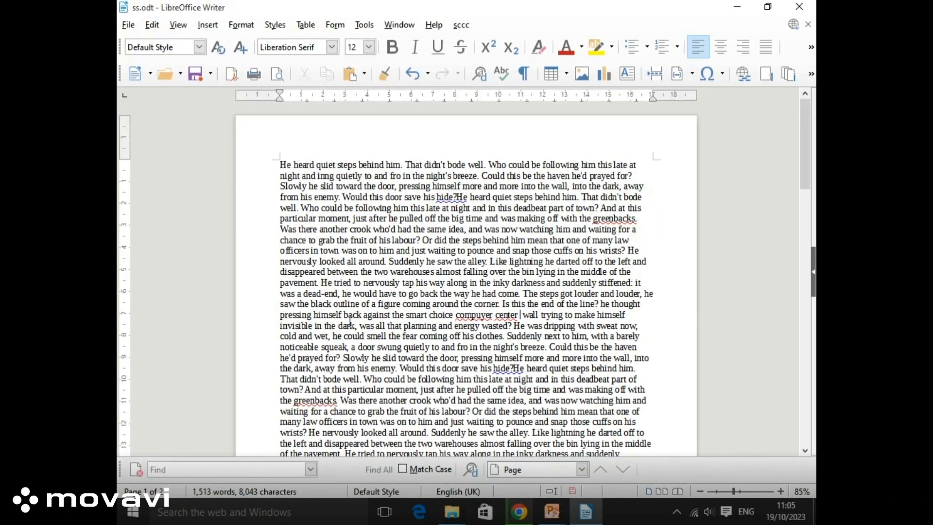
{"action": "scroll", "coordinate": [353, 316], "scroll_direction": "down", "scroll_amount": 5}
{"action": "left_click_drag", "start_coordinate": [387, 322], "coordinate": [415, 336]}
{"action": "key", "text": "ctrl+x"}
{"action": "scroll", "coordinate": [375, 317], "scroll_direction": "down", "scroll_amount": 5}
{"action": "key", "text": "Delete"}
{"action": "scroll", "coordinate": [415, 323], "scroll_direction": "down", "scroll_amount": 2}
{"action": "scroll", "coordinate": [414, 323], "scroll_direction": "down", "scroll_amount": 9}
{"action": "left_click_drag", "start_coordinate": [353, 306], "coordinate": [392, 330]}
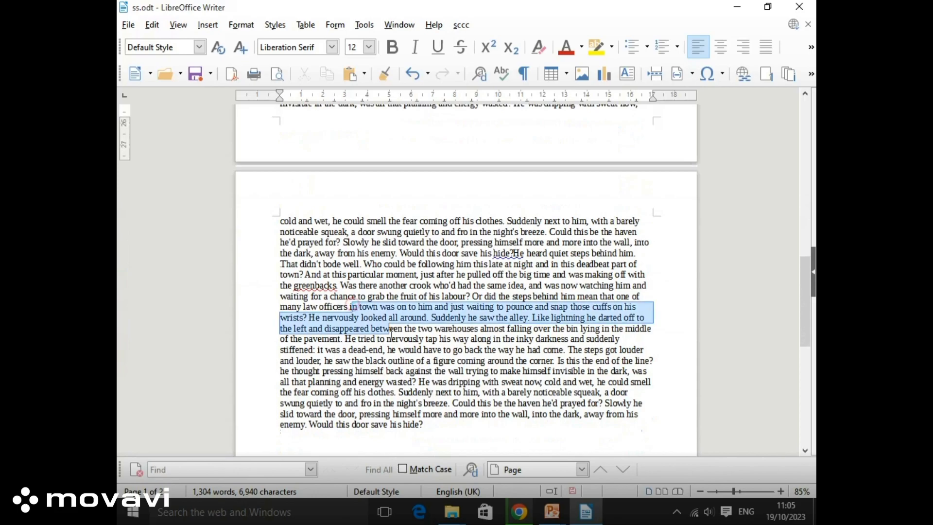
{"action": "key", "text": "Delete"}
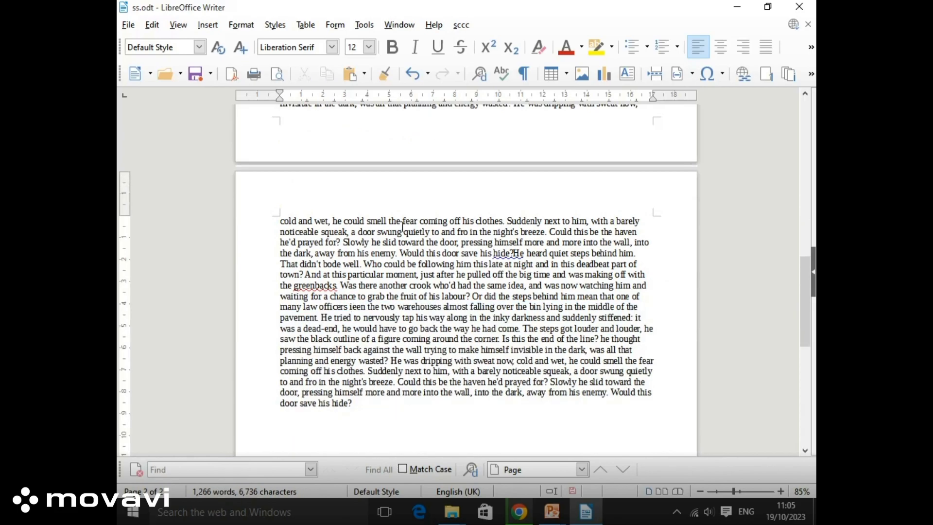
{"action": "left_click", "coordinate": [128, 24]}
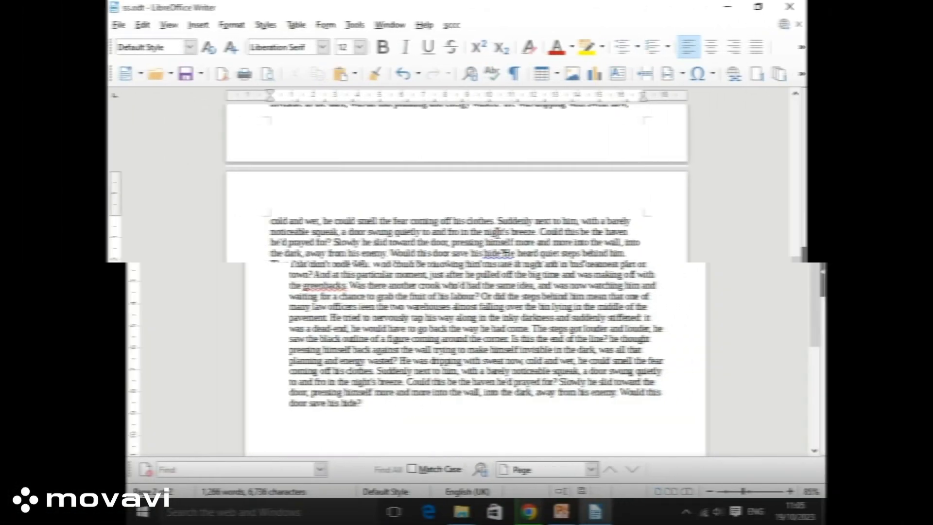
{"action": "scroll", "coordinate": [508, 231], "scroll_direction": "up", "scroll_amount": 10}
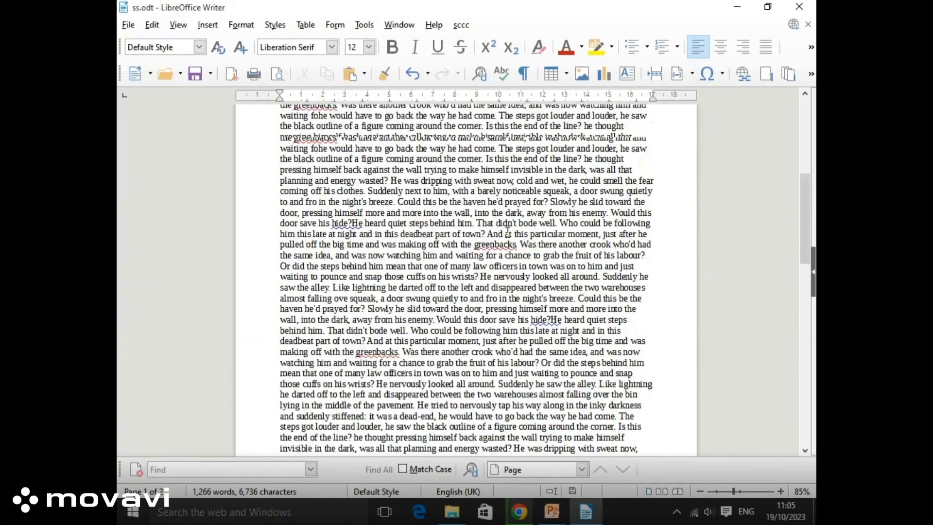
{"action": "scroll", "coordinate": [508, 231], "scroll_direction": "up", "scroll_amount": 8}
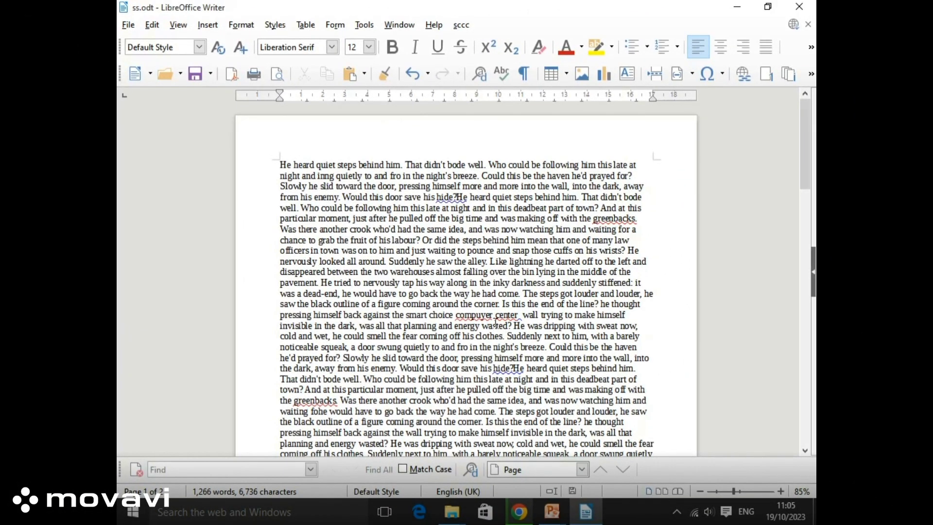
{"action": "mouse_move", "coordinate": [501, 313]}
{"action": "scroll", "coordinate": [436, 266], "scroll_direction": "down", "scroll_amount": 15}
{"action": "scroll", "coordinate": [436, 265], "scroll_direction": "up", "scroll_amount": 10}
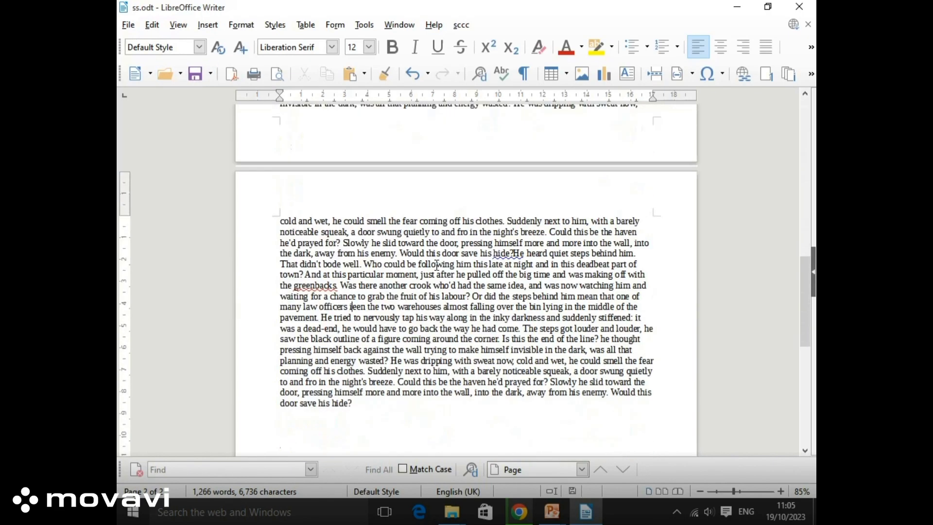
{"action": "scroll", "coordinate": [437, 265], "scroll_direction": "up", "scroll_amount": 3}
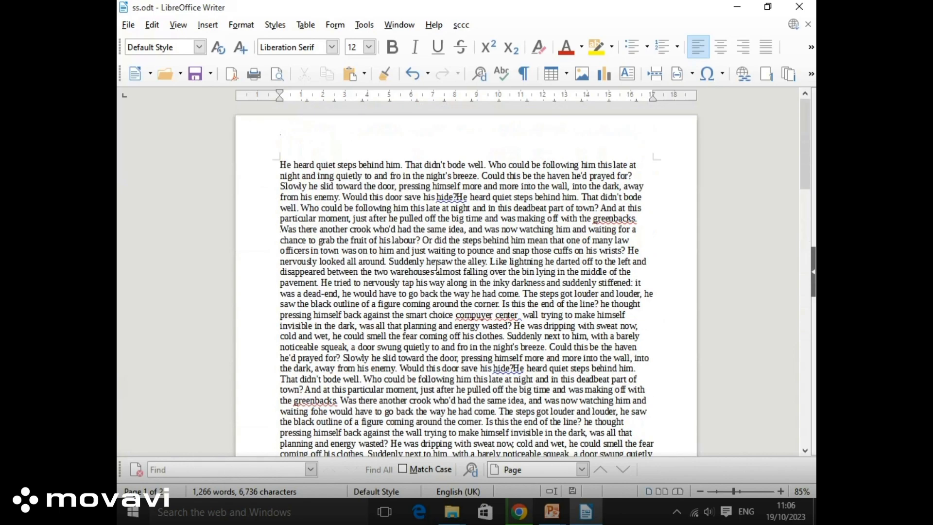
Turn on Show for tracked changes and review the struck-through deletions and coloured insertions
{"action": "left_click", "coordinate": [153, 25]}
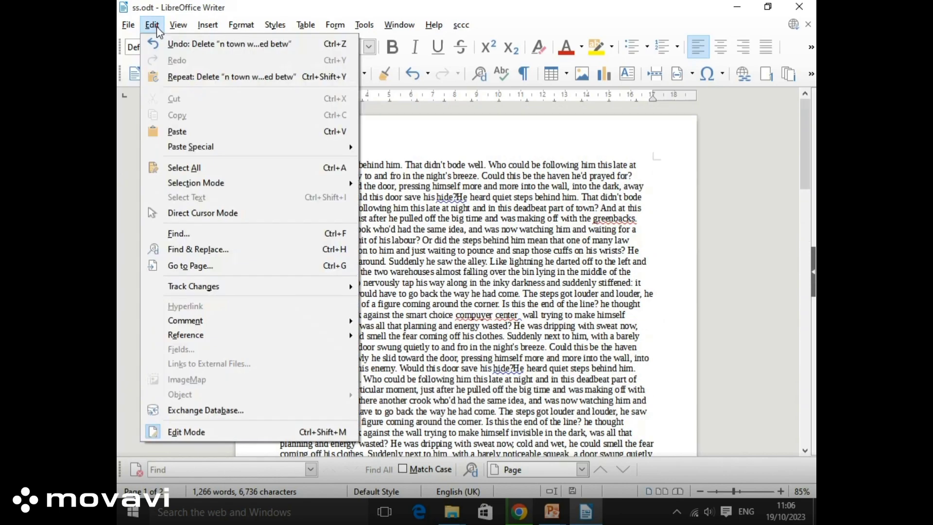
{"action": "mouse_move", "coordinate": [216, 289]}
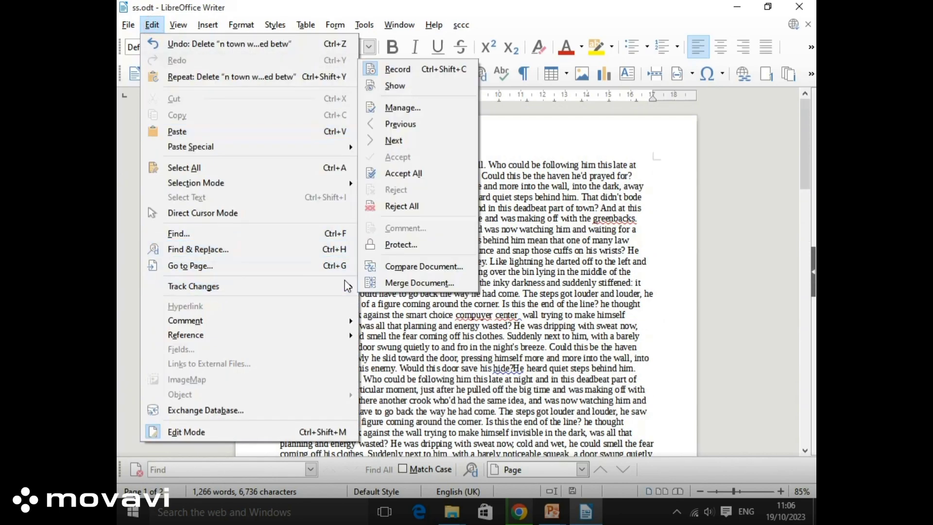
{"action": "left_click", "coordinate": [392, 88]}
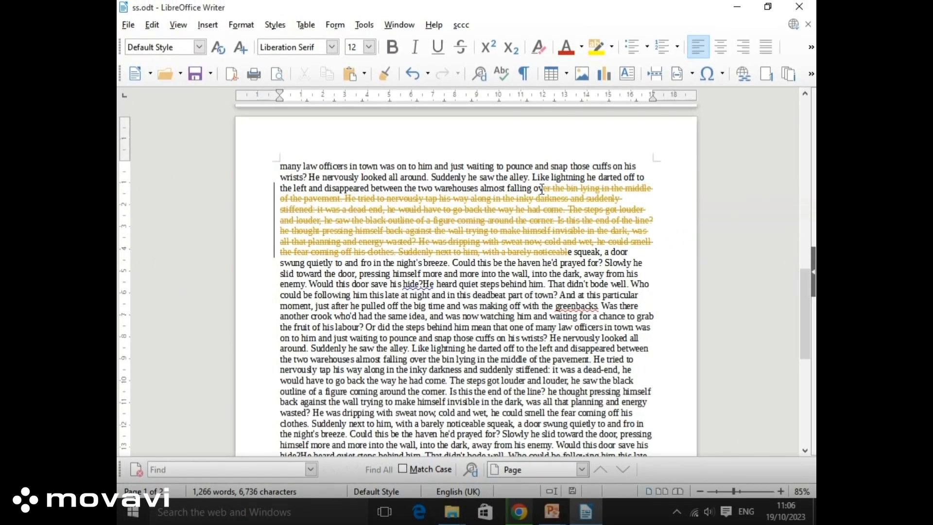
{"action": "scroll", "coordinate": [317, 235], "scroll_direction": "down", "scroll_amount": 10}
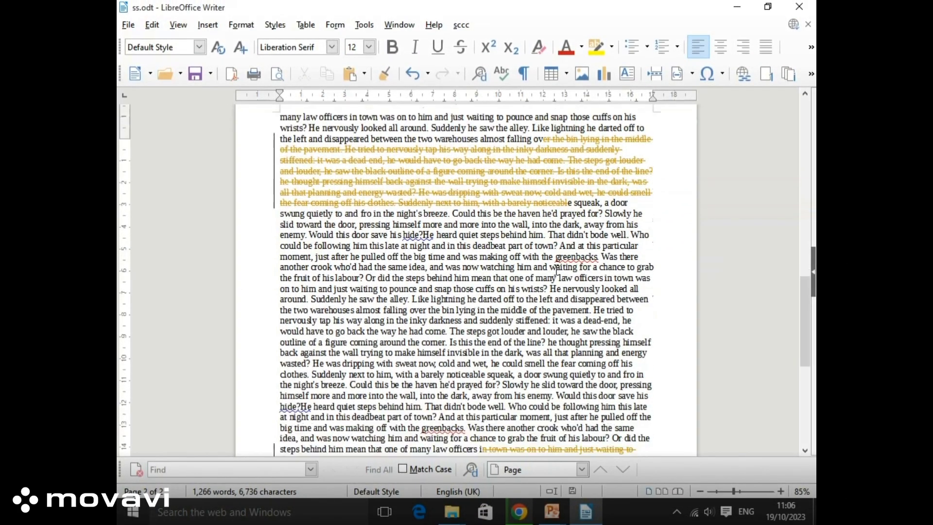
{"action": "scroll", "coordinate": [448, 276], "scroll_direction": "down", "scroll_amount": 3}
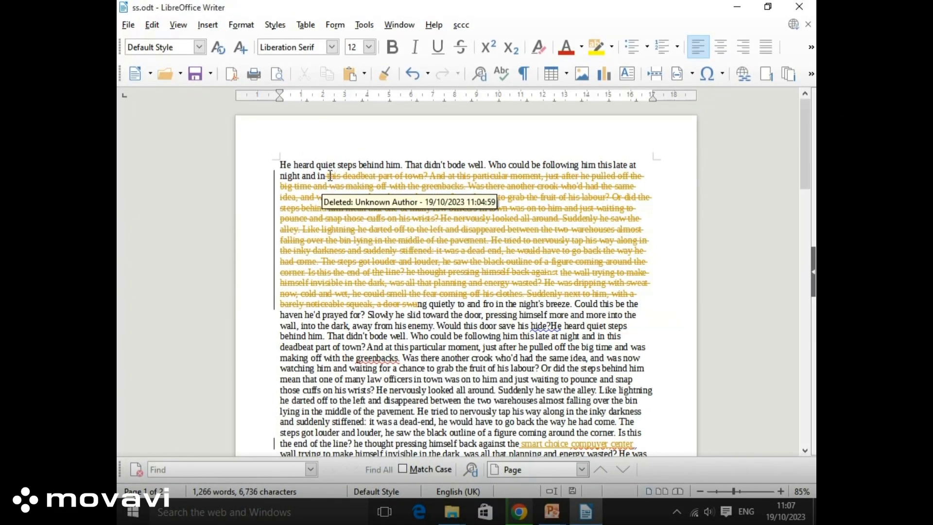
Reject all tracked changes, restoring the full 1,735-word story
{"action": "left_click", "coordinate": [154, 25]}
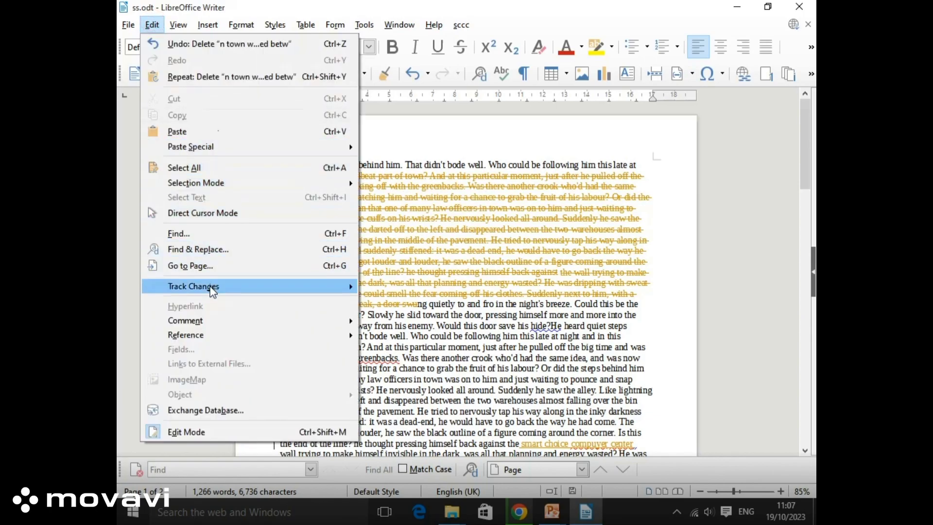
{"action": "mouse_move", "coordinate": [322, 291]}
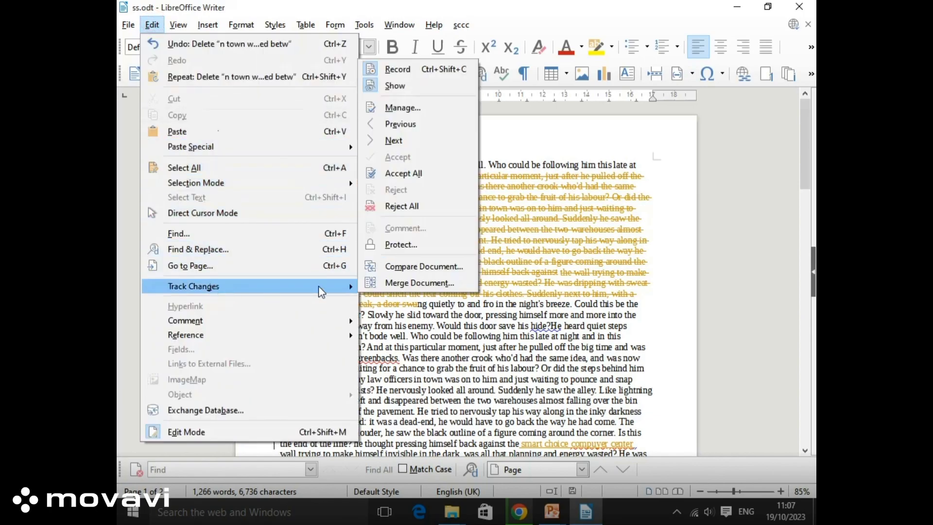
{"action": "left_click", "coordinate": [403, 207]}
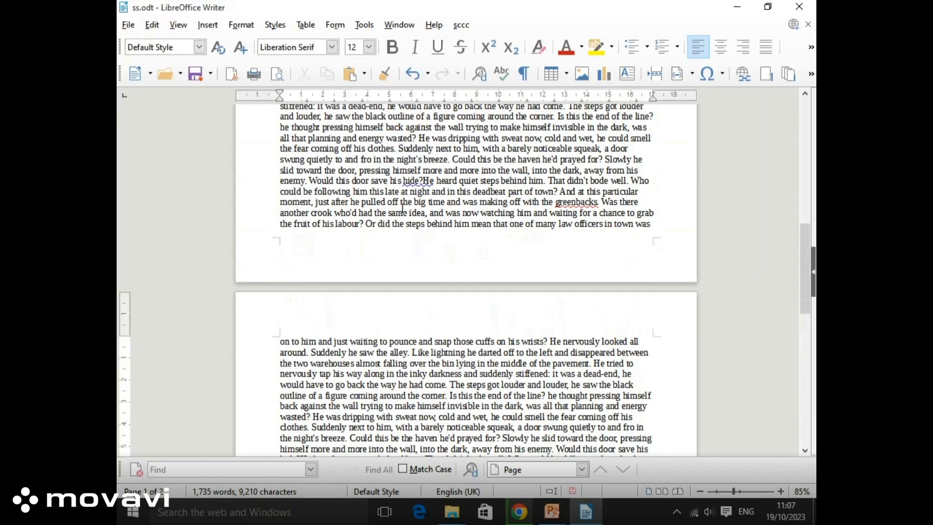
{"action": "scroll", "coordinate": [402, 208], "scroll_direction": "up", "scroll_amount": 15}
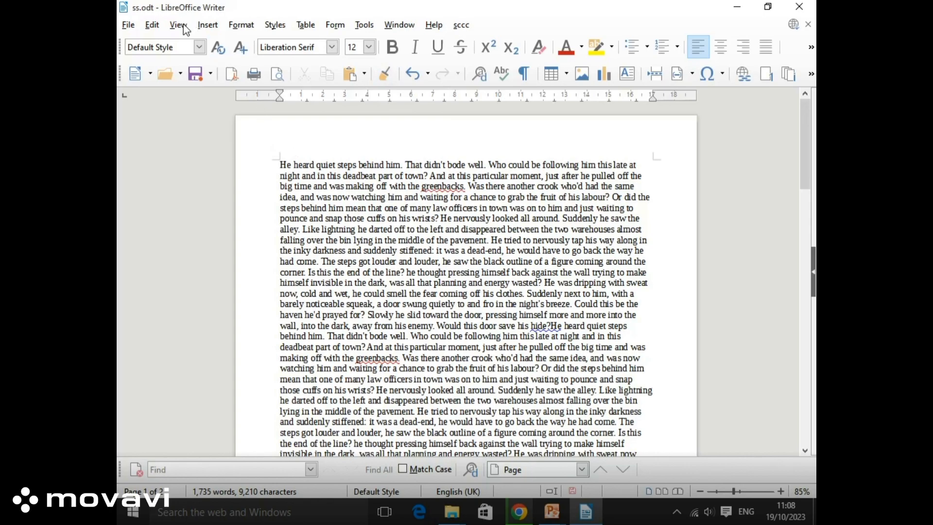
Protect the tracked changes with a password, entering and confirming it
{"action": "left_click", "coordinate": [152, 25]}
{"action": "mouse_move", "coordinate": [199, 291]}
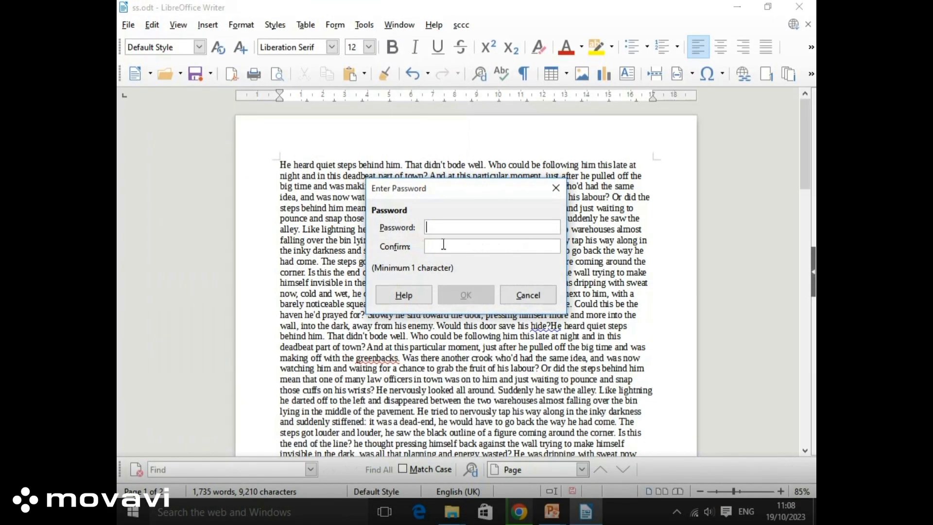
{"action": "type", "text": "12"}
{"action": "type", "text": "34"}
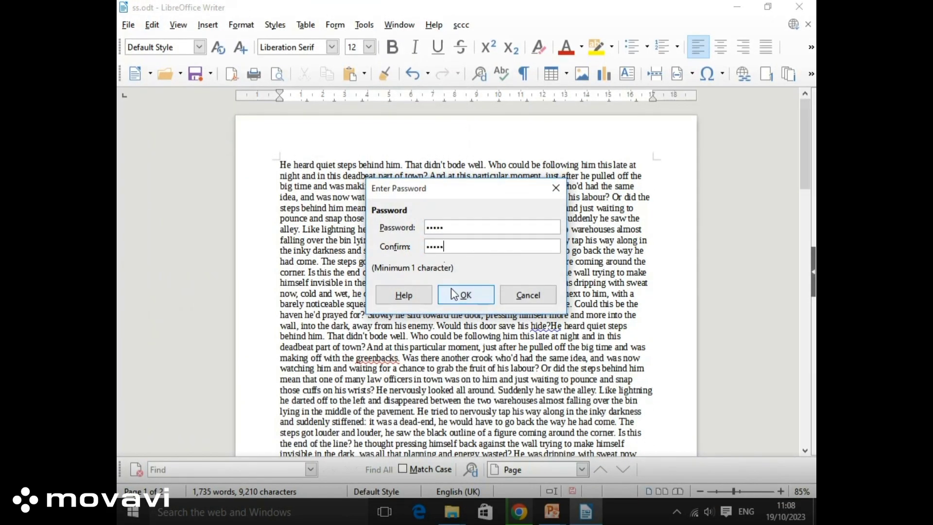
{"action": "left_click", "coordinate": [460, 297]}
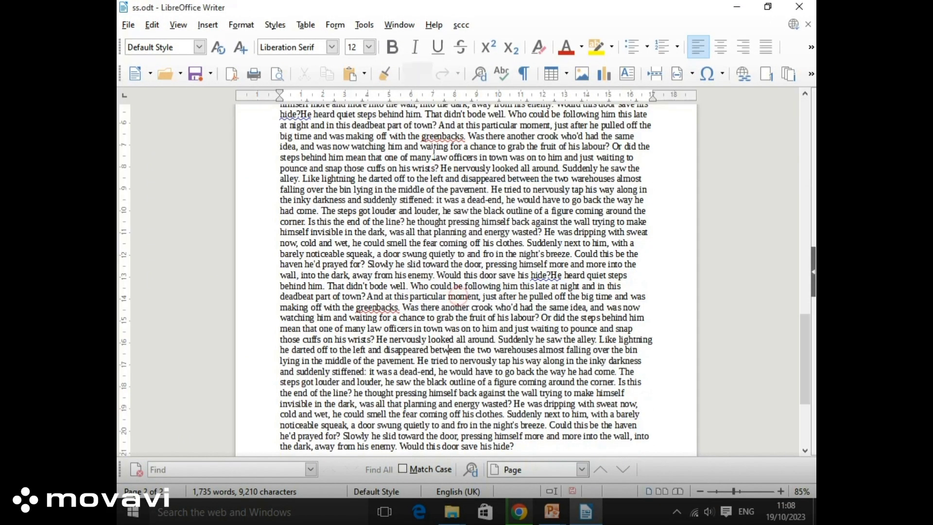
{"action": "scroll", "coordinate": [422, 191], "scroll_direction": "down", "scroll_amount": 5}
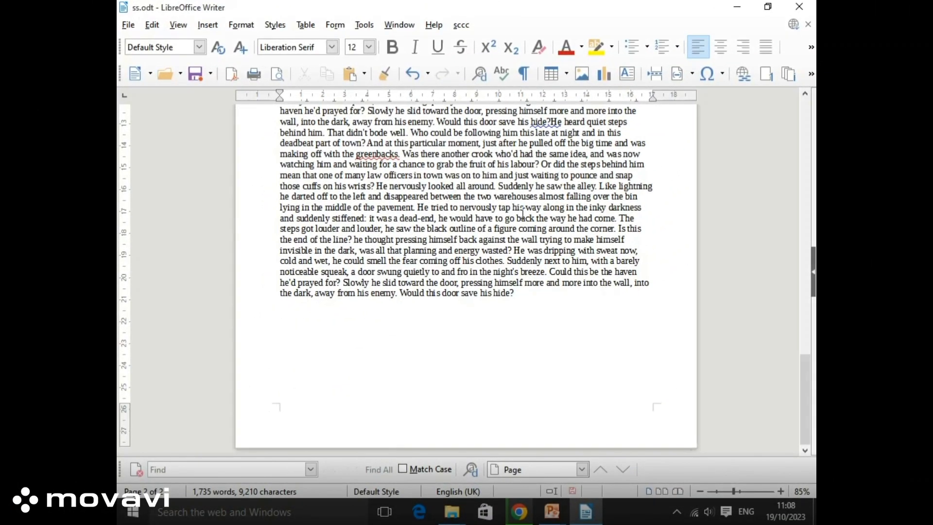
Choose Track Changes > Protect again to bring up the password prompt
{"action": "left_click", "coordinate": [152, 25]}
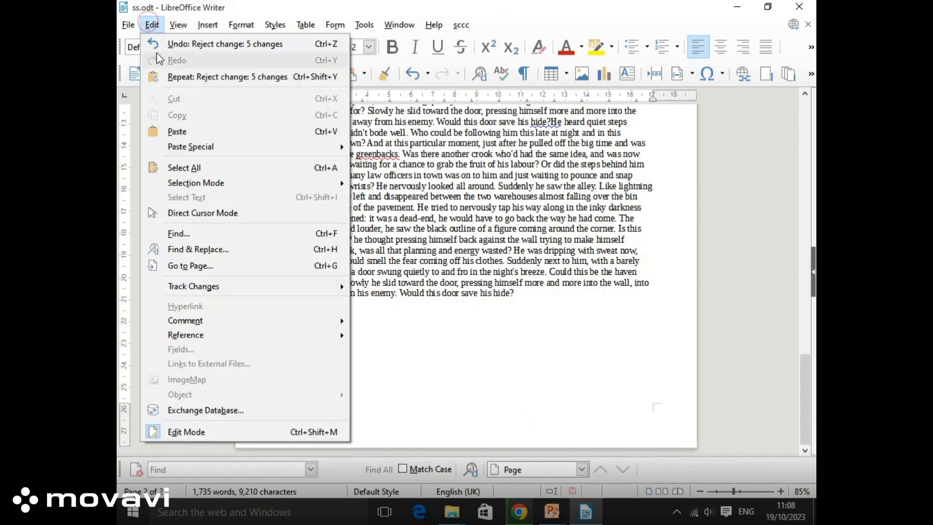
{"action": "mouse_move", "coordinate": [222, 290]}
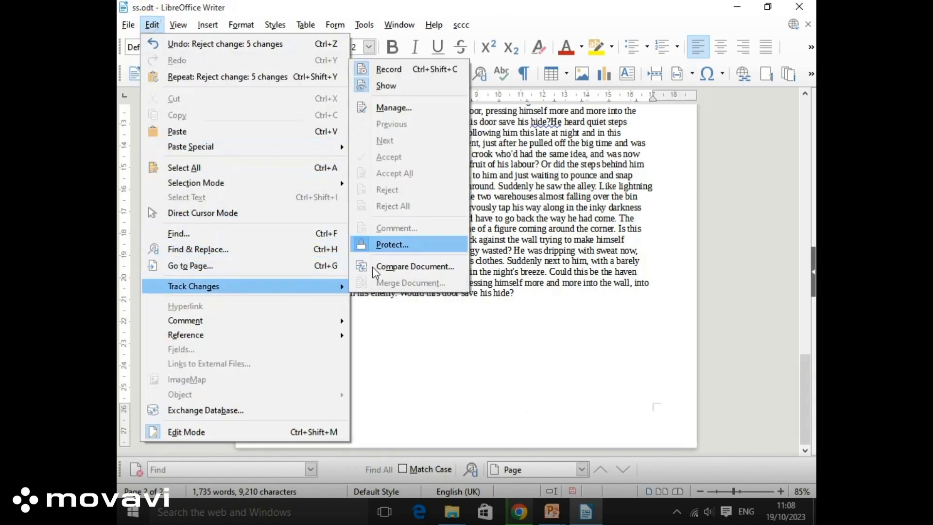
{"action": "left_click", "coordinate": [384, 71]}
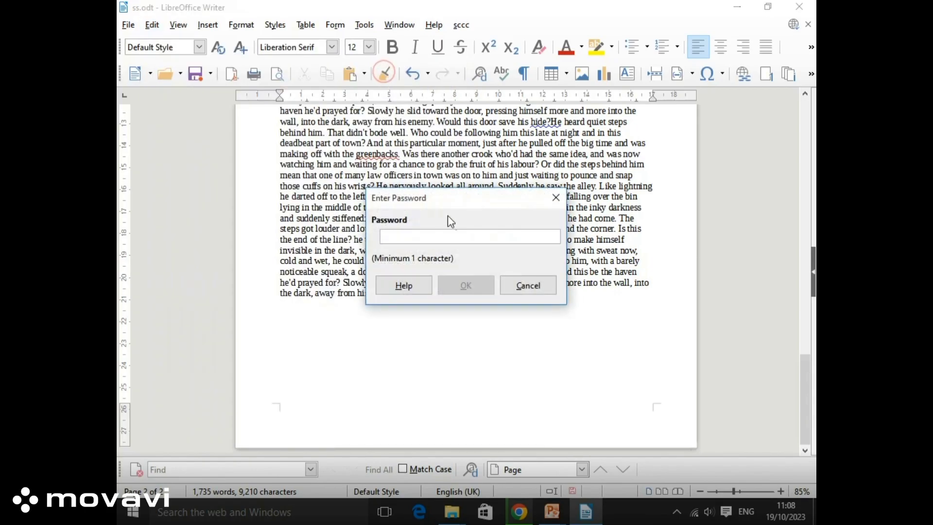